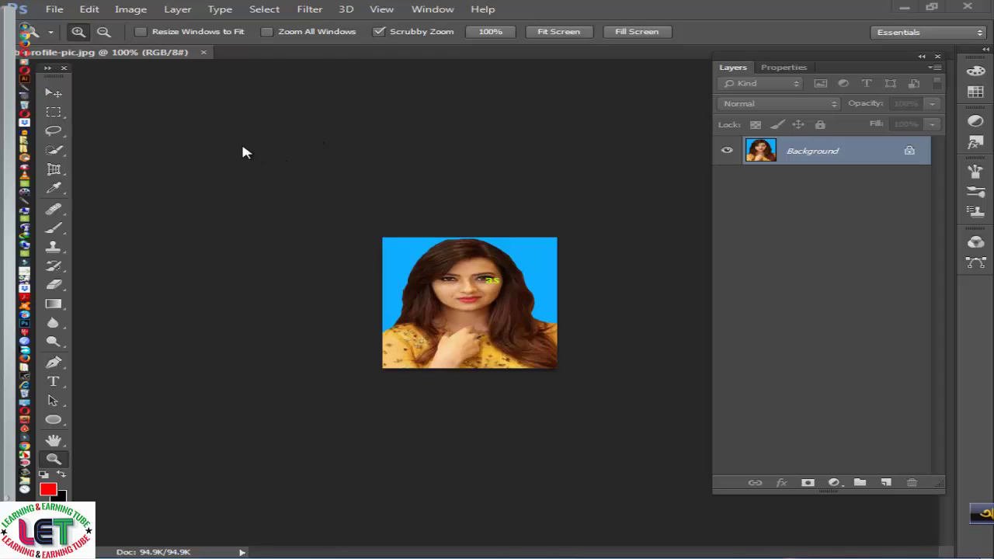
Resize the image in Image Size to 1.6 inches wide by 1.9 inches high
left_click(131, 9)
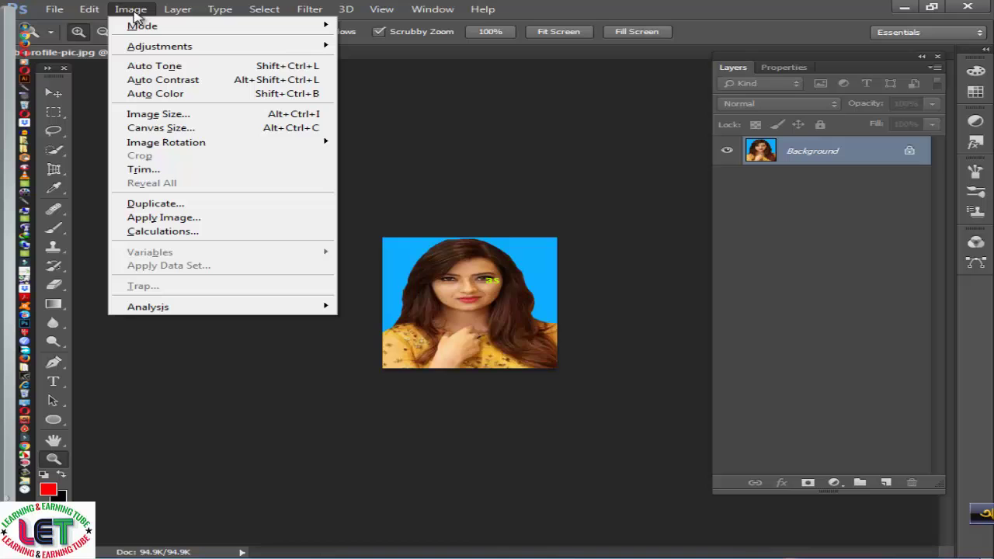
left_click(127, 118)
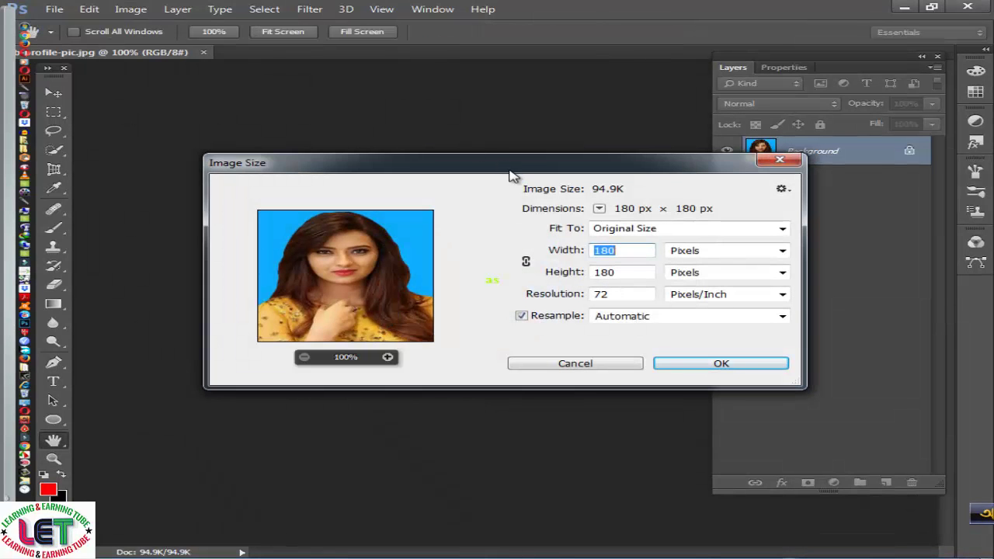
left_click_drag(513, 175, 476, 37)
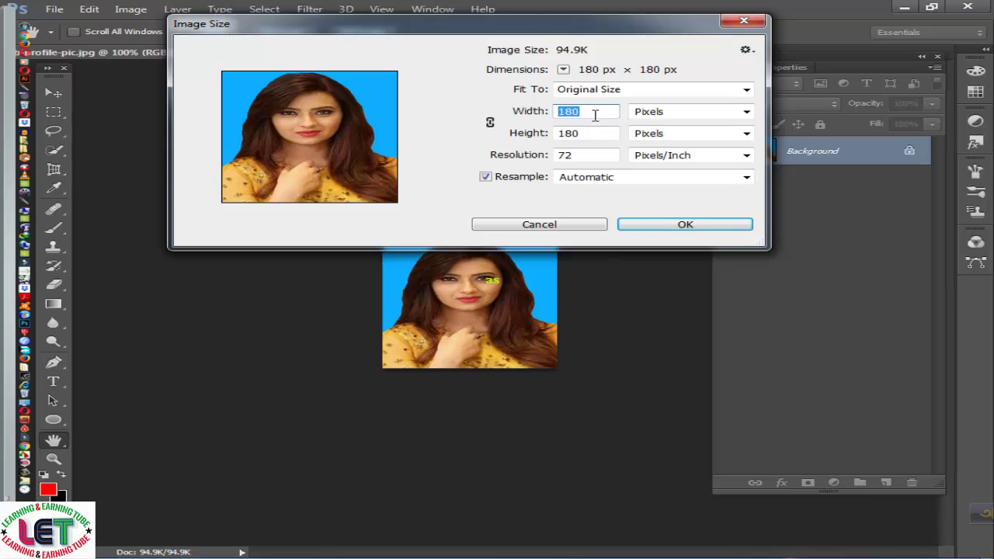
left_click(746, 113)
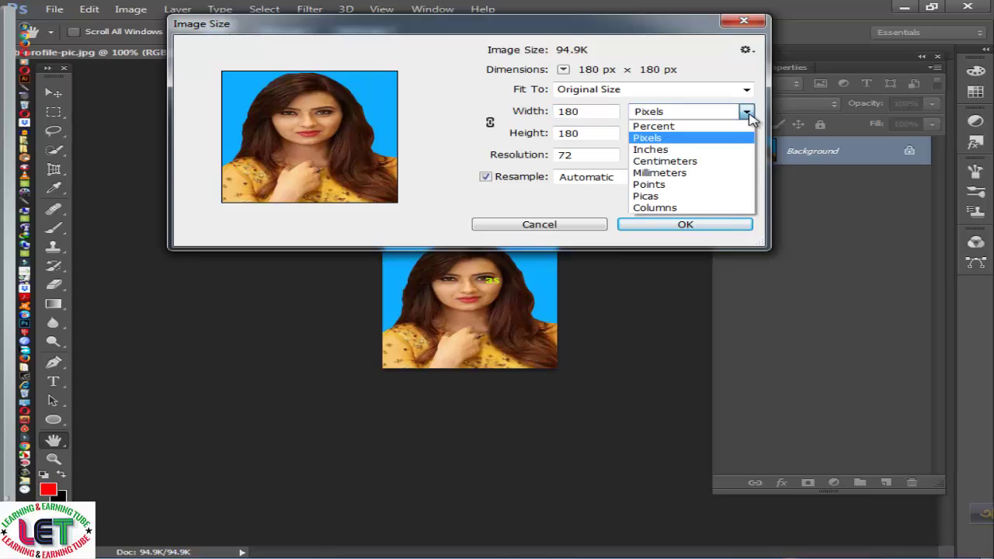
left_click(681, 150)
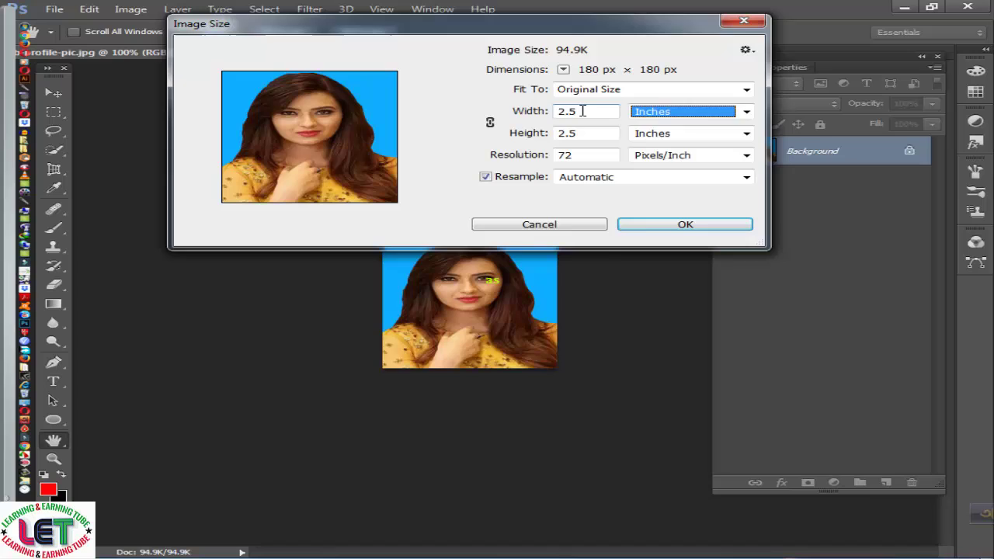
left_click_drag(582, 111, 548, 112)
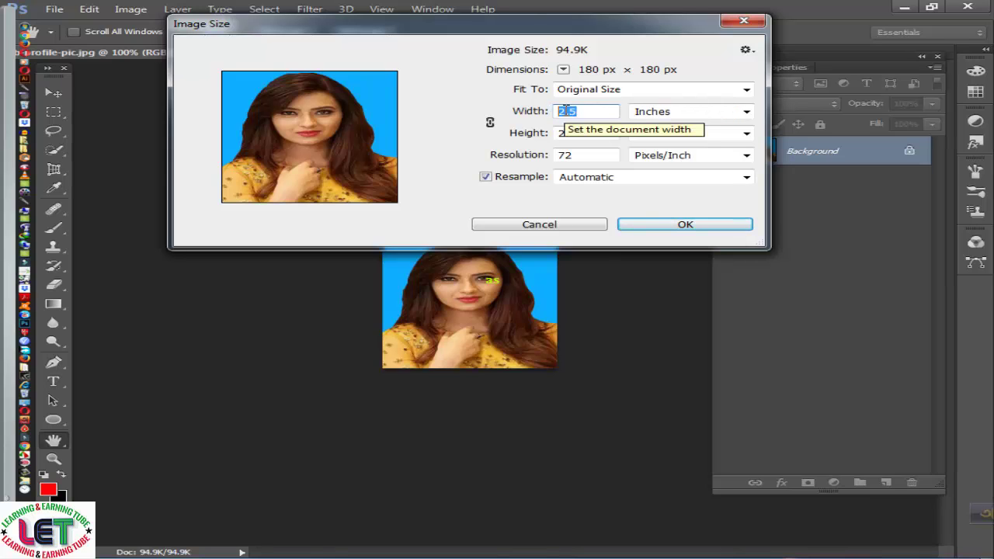
type("1")
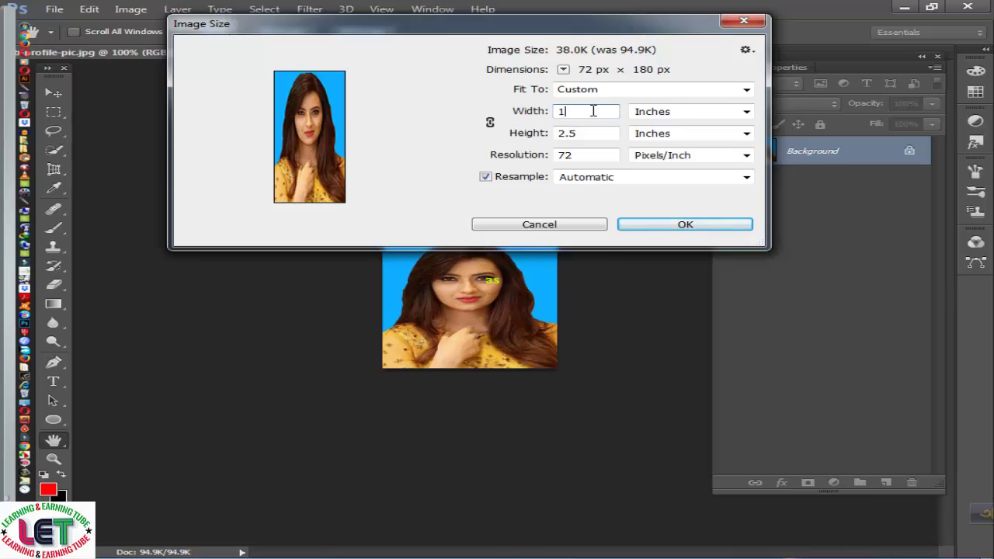
type(".")
type("6")
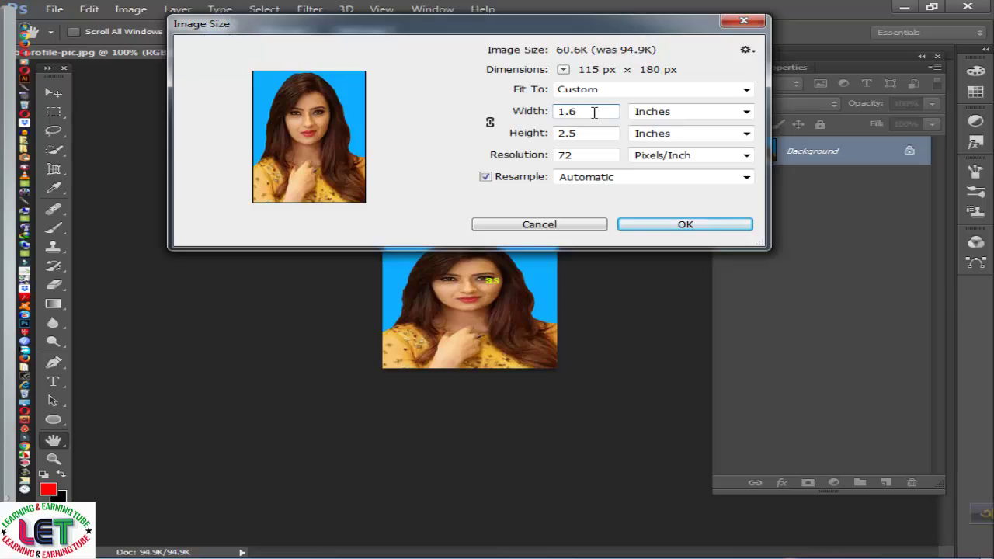
left_click(583, 134)
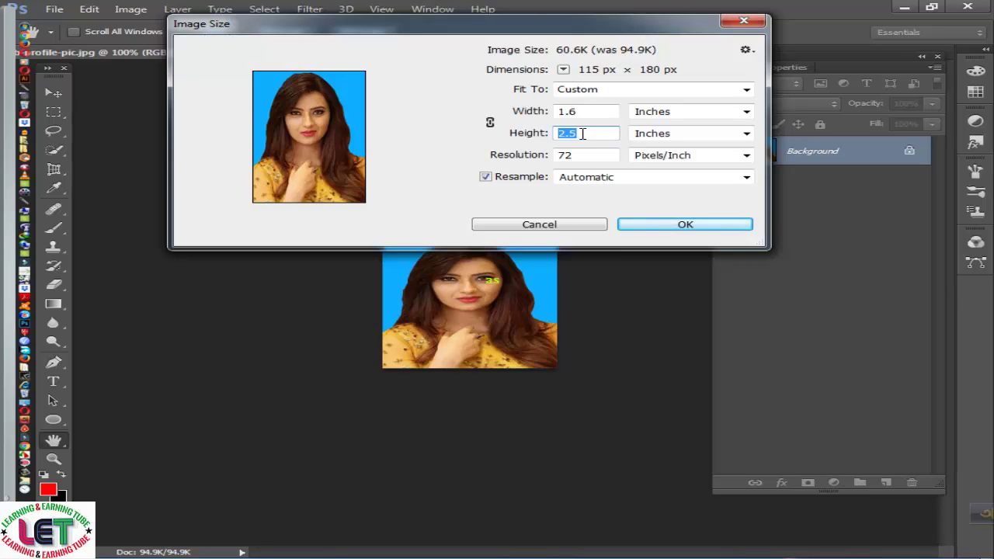
type("1.")
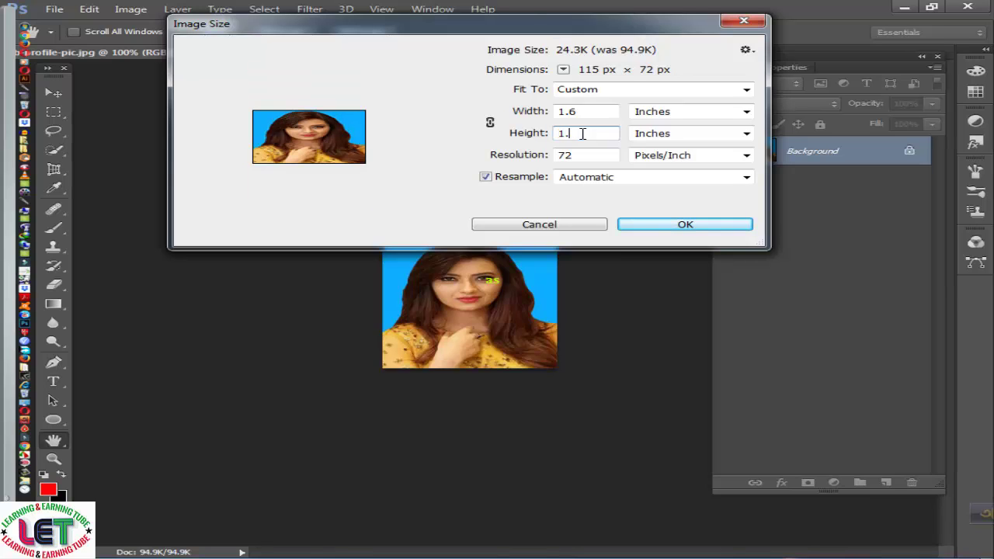
type("9")
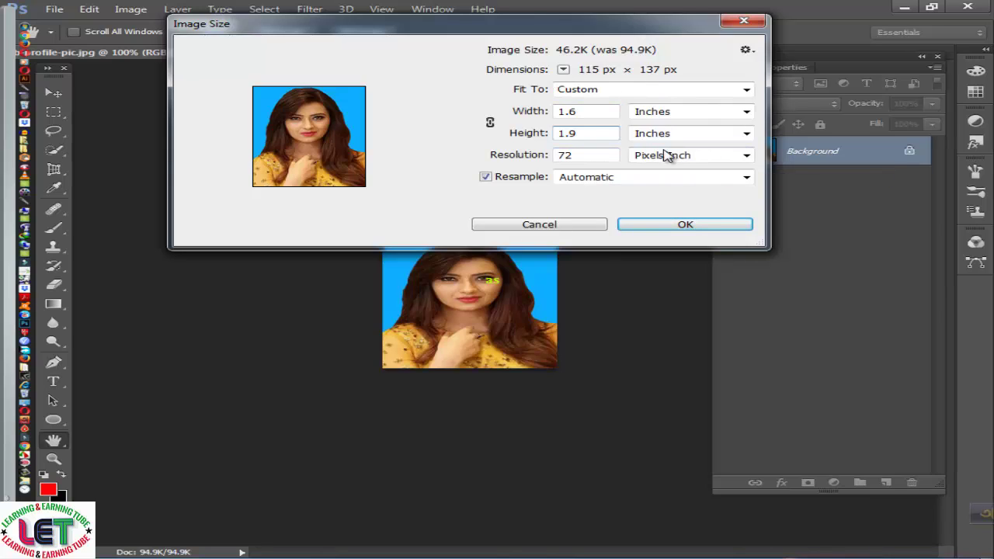
left_click(685, 225)
key("z")
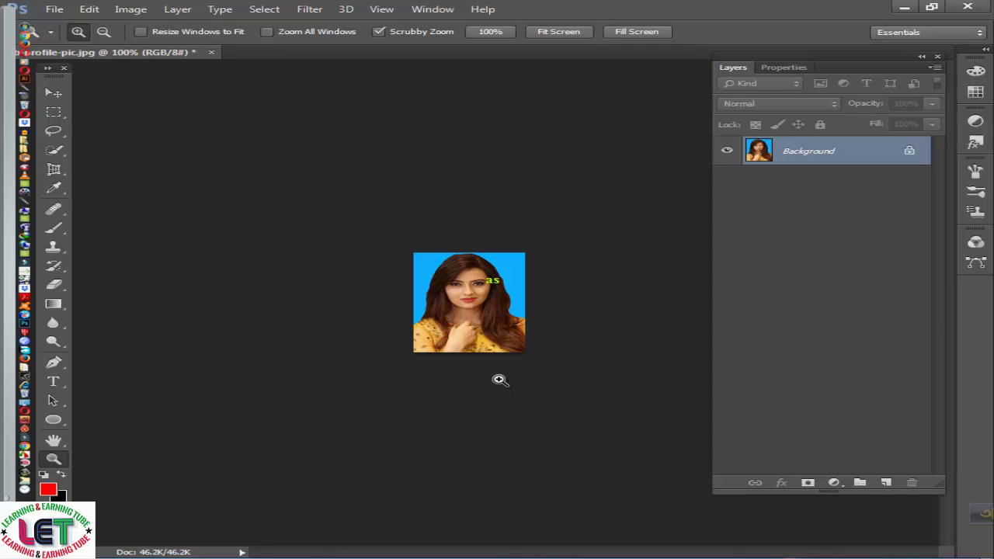
Save the portrait as the maximum-quality JPEG 'fb-PP SIZE'
left_click(65, 10)
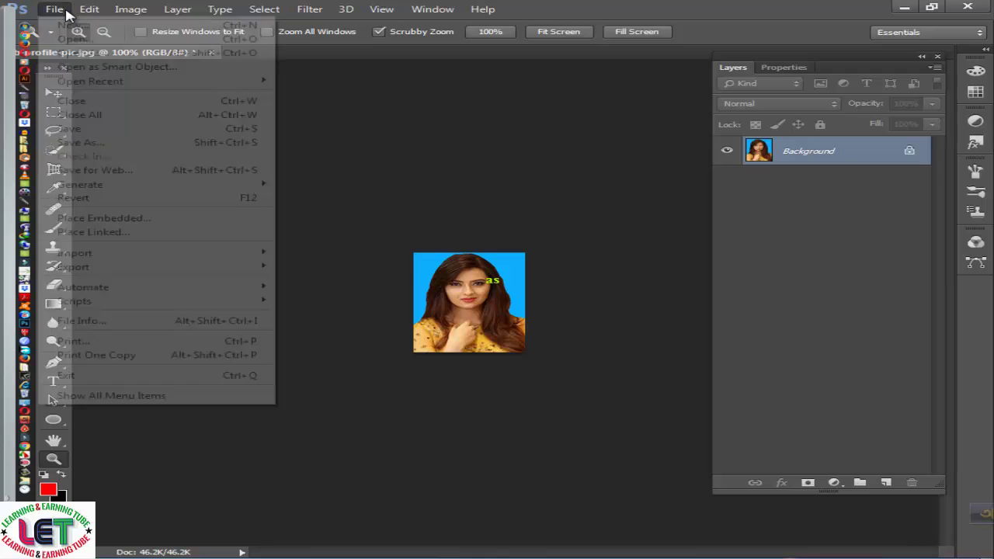
left_click(81, 142)
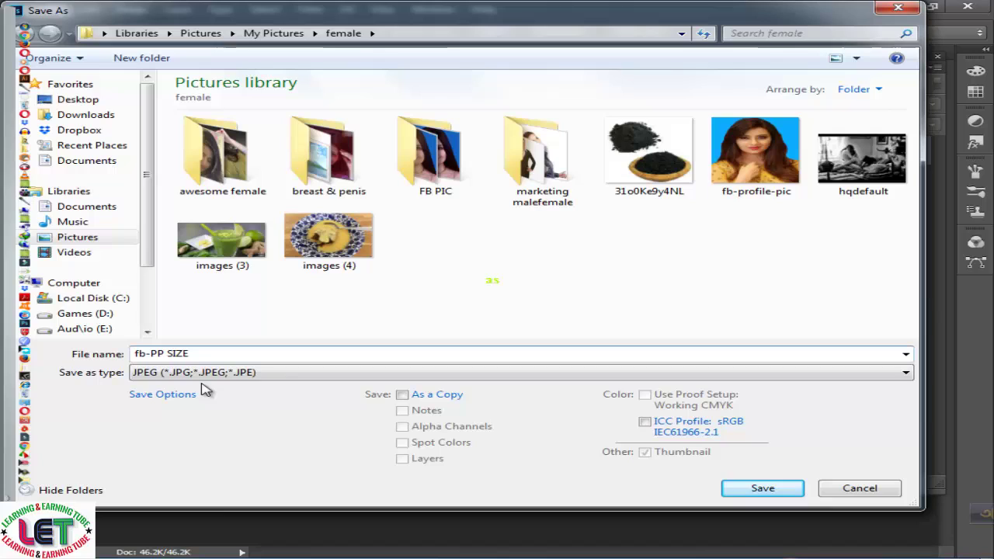
left_click(773, 493)
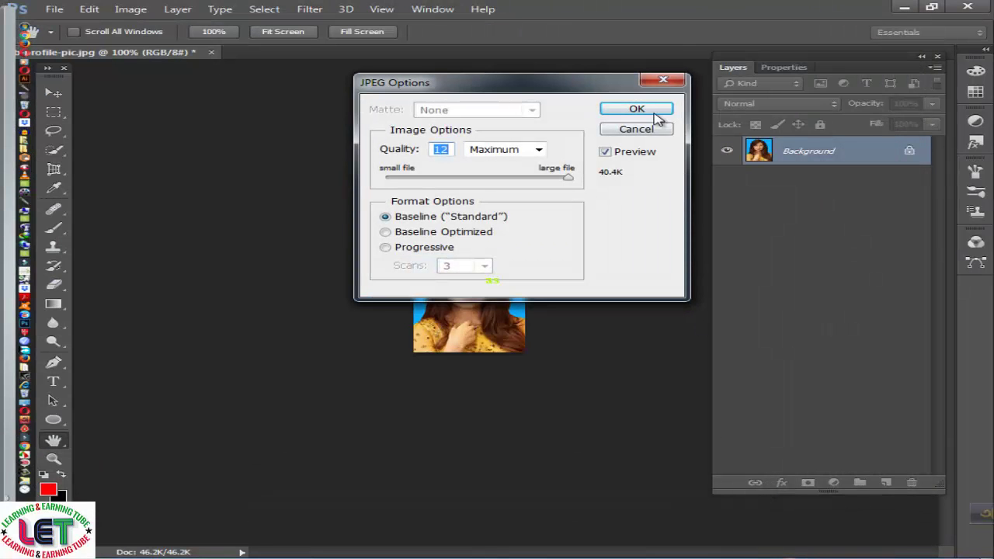
left_click(653, 110)
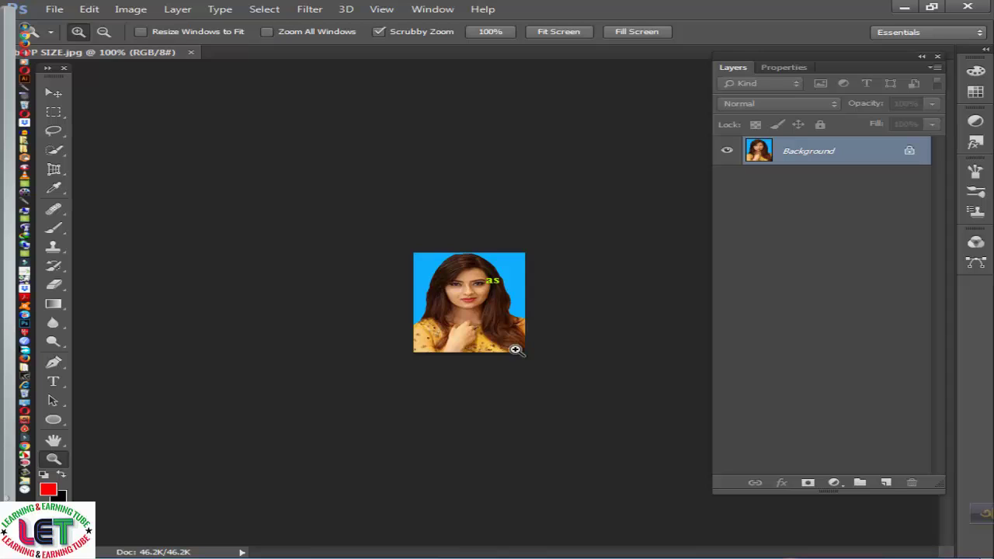
In Image Size, change the width from 1.6 to 0.9 inches
left_click(132, 10)
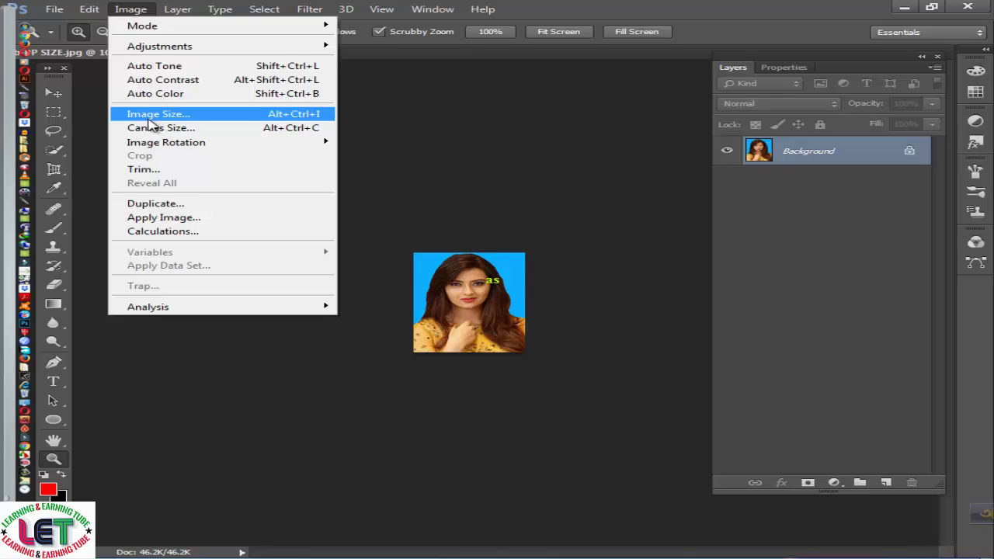
left_click(198, 118)
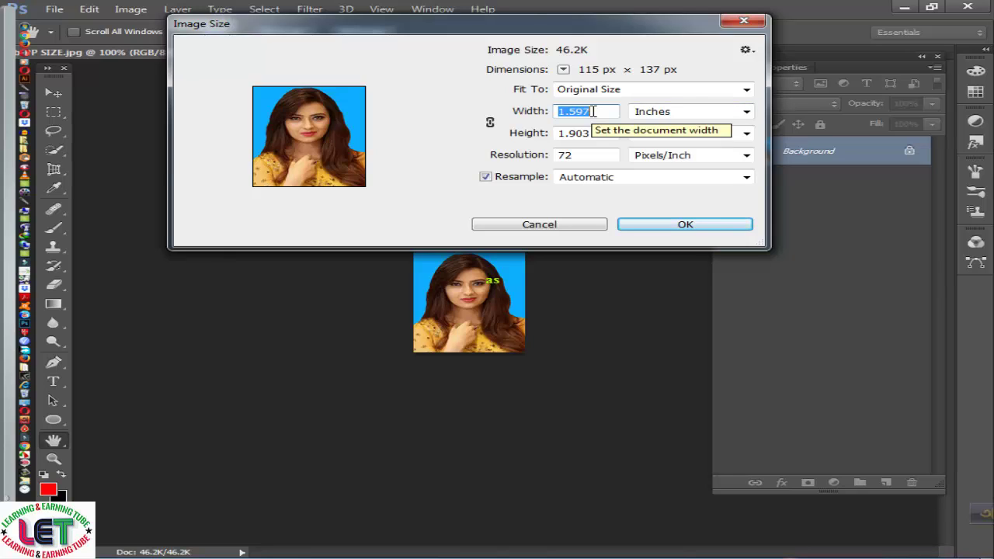
left_click(592, 111)
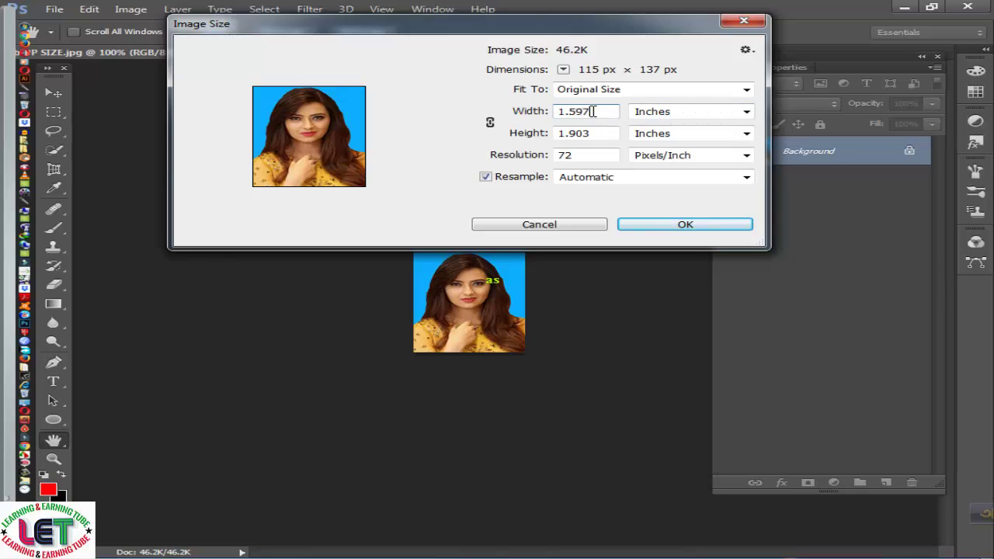
left_click_drag(593, 112, 559, 112)
left_click(565, 113)
left_click_drag(558, 112, 564, 113)
type("0")
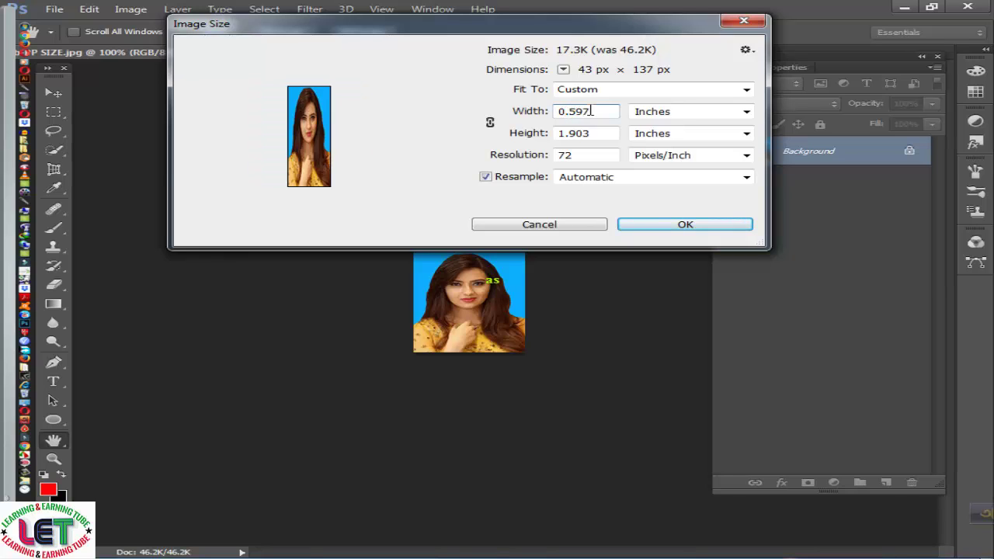
left_click_drag(588, 111, 572, 111)
type("9")
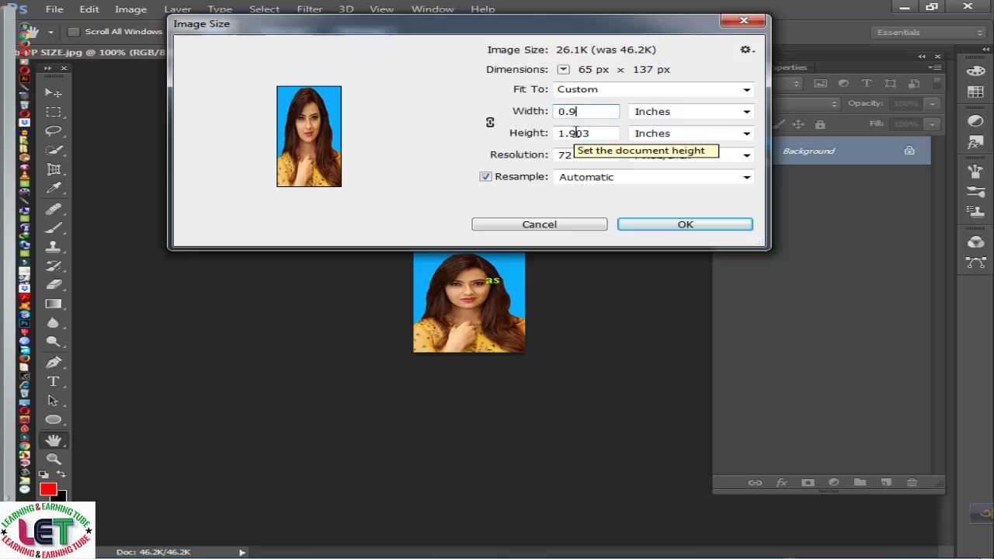
Set the height to 1.2 inches and apply the stamp size
left_click(570, 133)
double_click(571, 133)
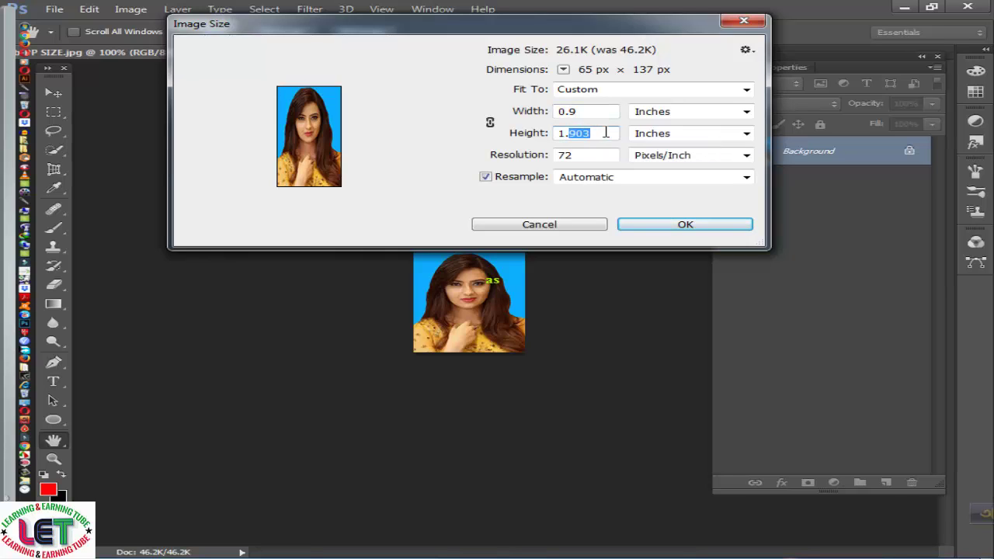
type("1.2")
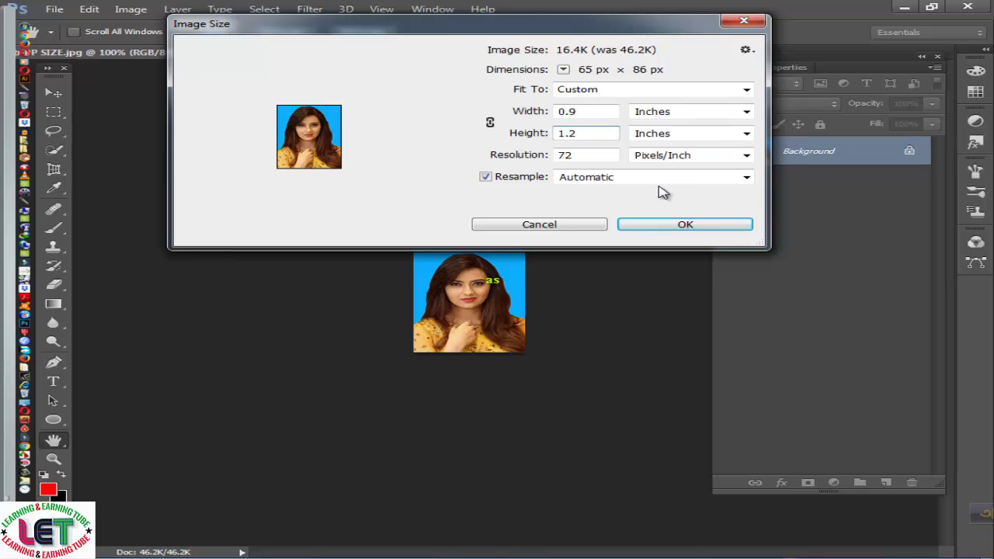
left_click(686, 225)
key("z")
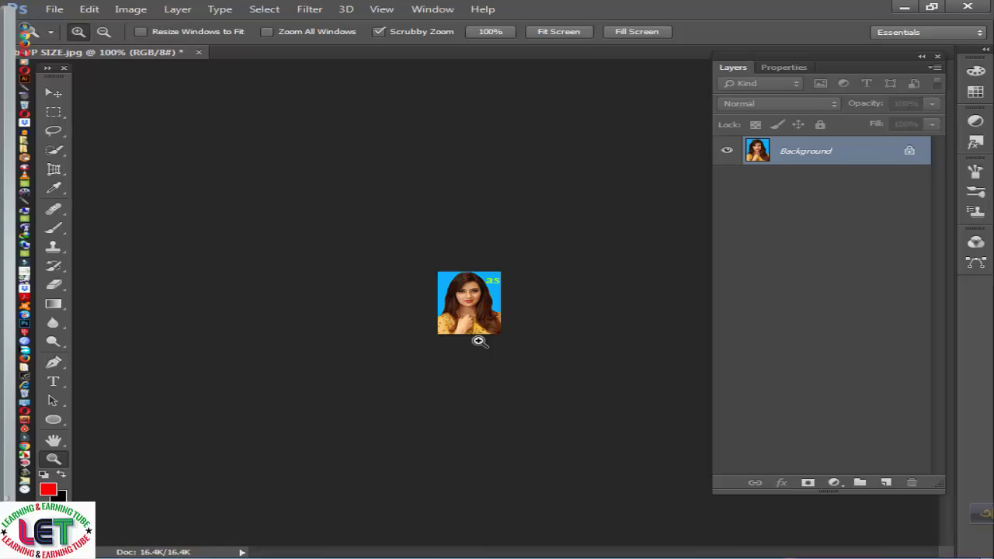
Zoom in on the stamp-size photo to 400%
left_click(486, 319)
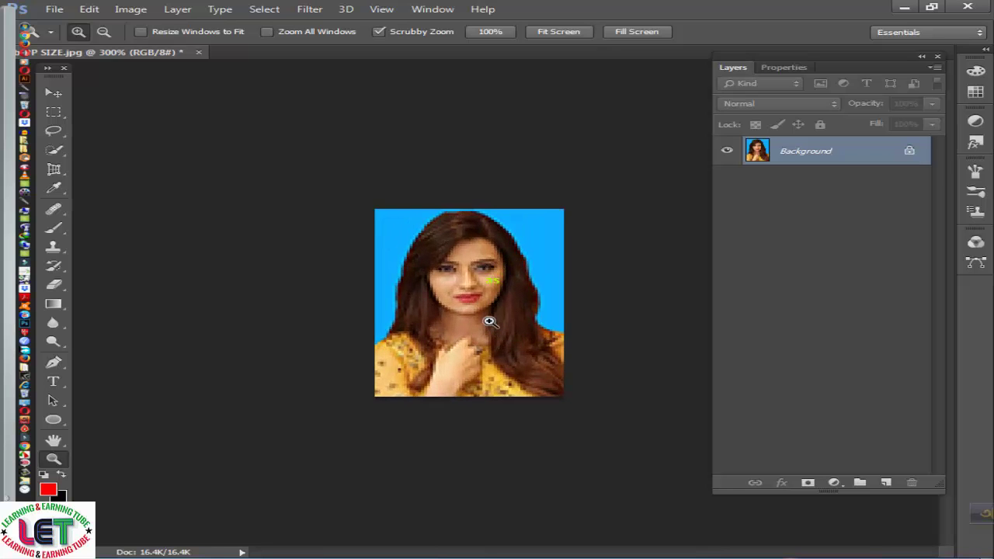
left_click(489, 321)
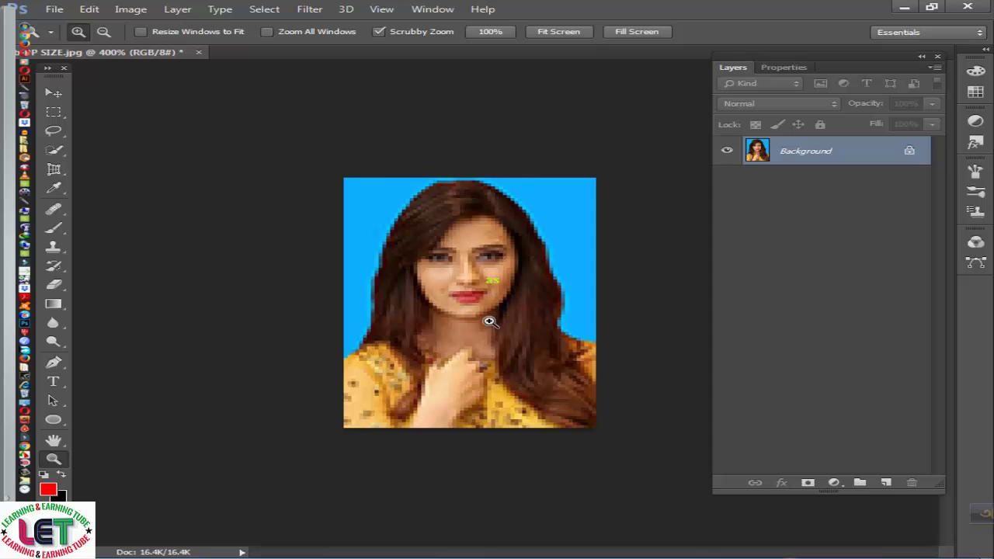